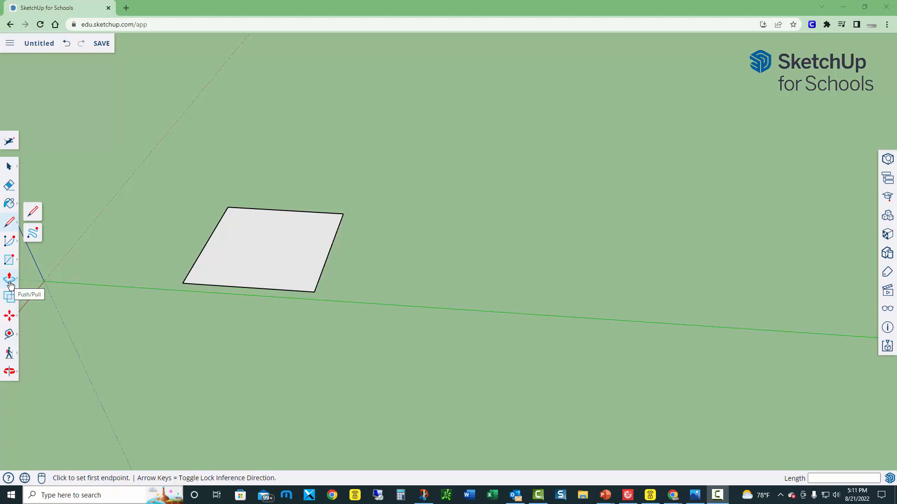
Use Push/Pull to extrude the flat rectangle upward into a slab 4" thick.
{"action": "left_click", "coordinate": [9, 280]}
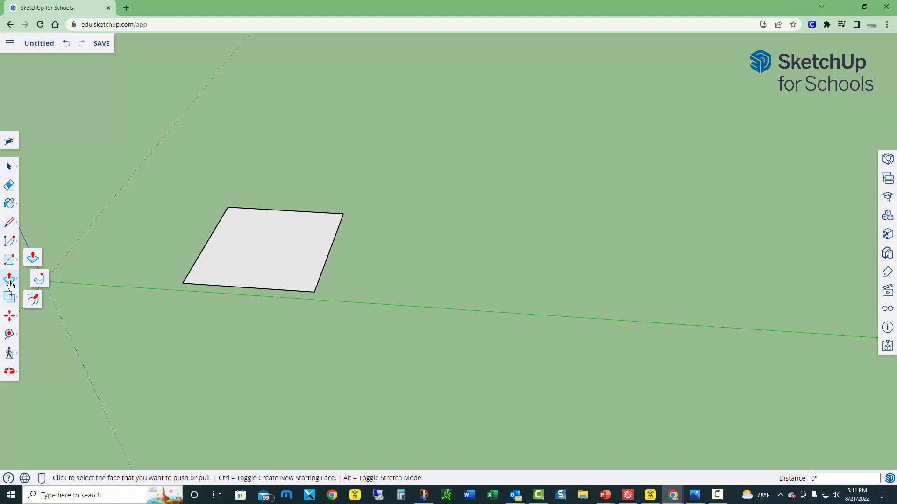
{"action": "left_click", "coordinate": [33, 261]}
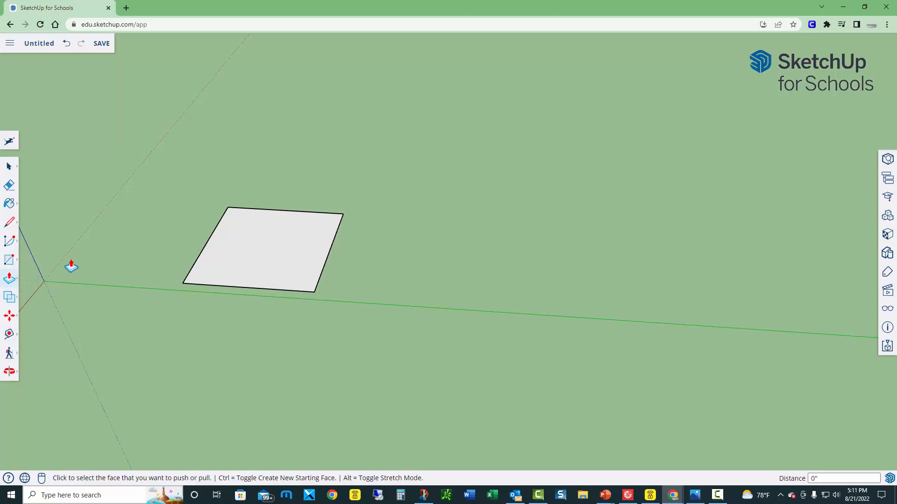
{"action": "left_click", "coordinate": [250, 252]}
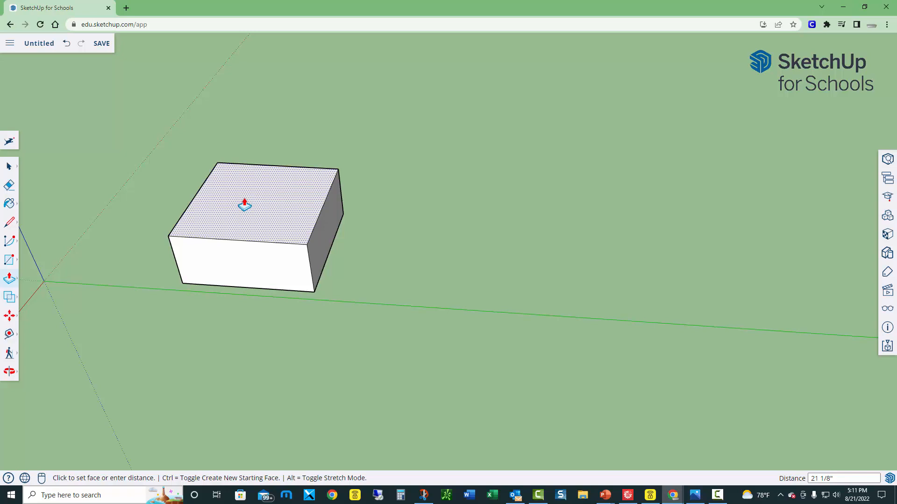
{"action": "left_click", "coordinate": [244, 205]}
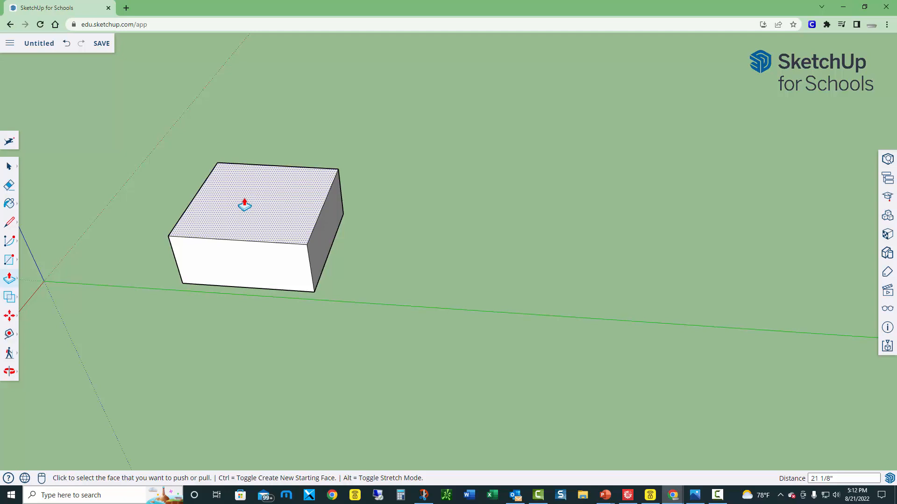
{"action": "type", "text": "4"}
{"action": "left_click", "coordinate": [245, 204]}
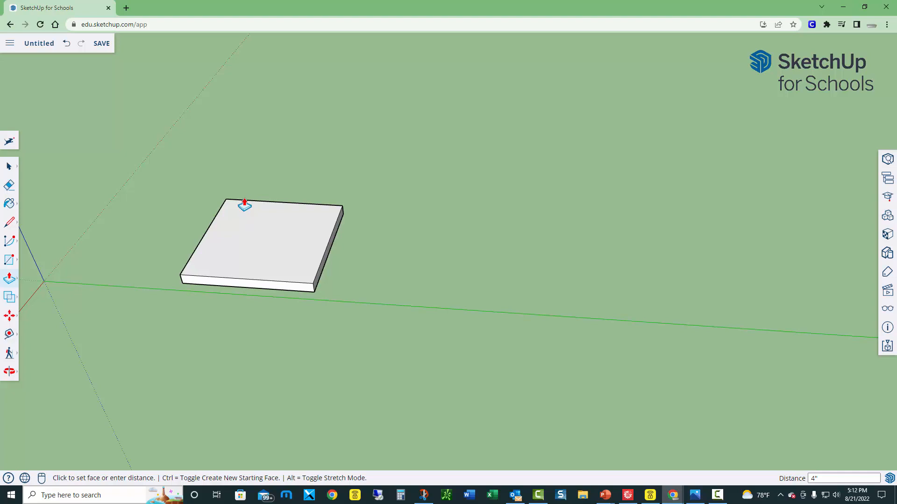
Draw a line across the slab's top face from the front edge's midpoint to the back edge's midpoint.
{"action": "left_click", "coordinate": [16, 225]}
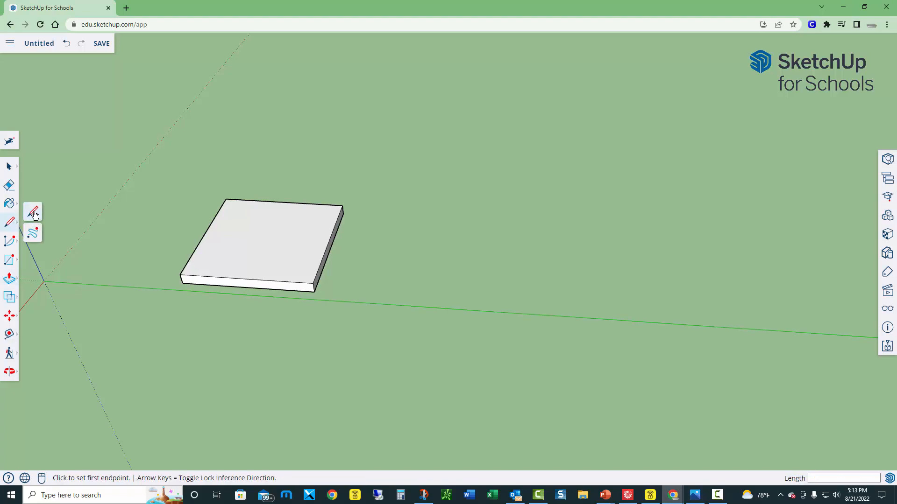
{"action": "left_click", "coordinate": [34, 215]}
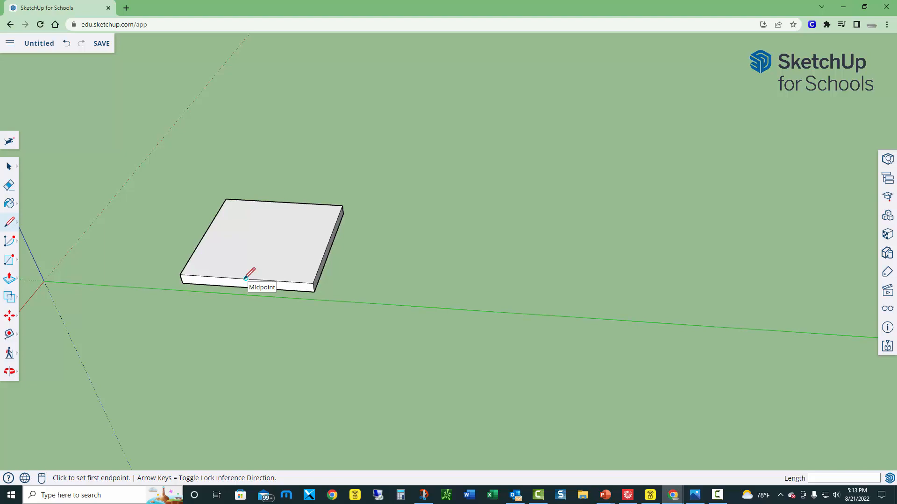
{"action": "left_click", "coordinate": [246, 279]}
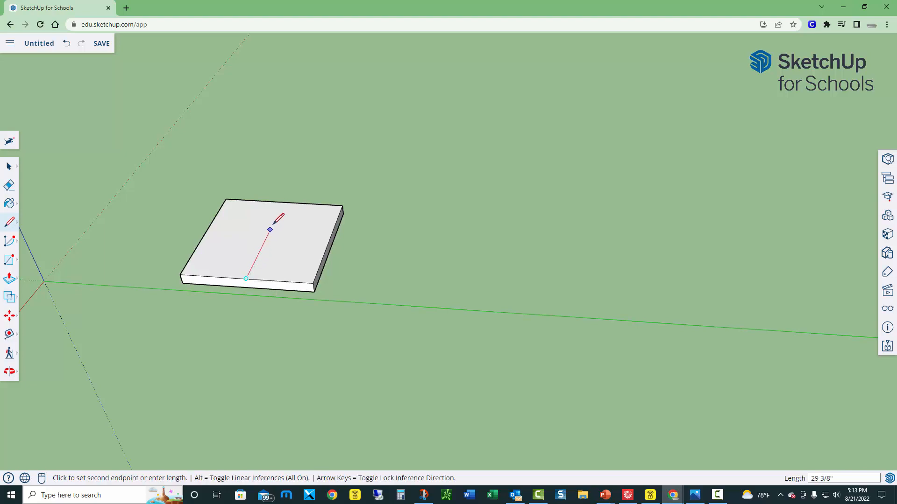
{"action": "left_click", "coordinate": [283, 202]}
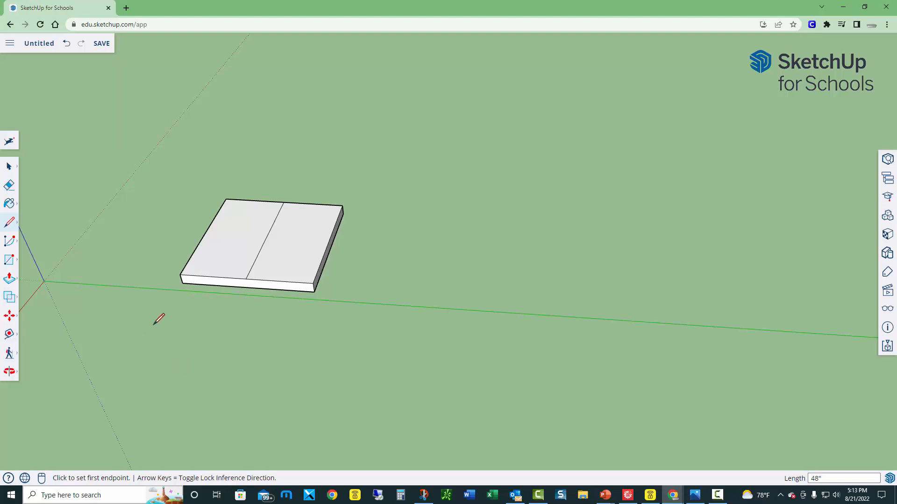
Raise the slab's centre line along the blue axis by about 19 5/16" to form a gable roof.
{"action": "left_click", "coordinate": [11, 318]}
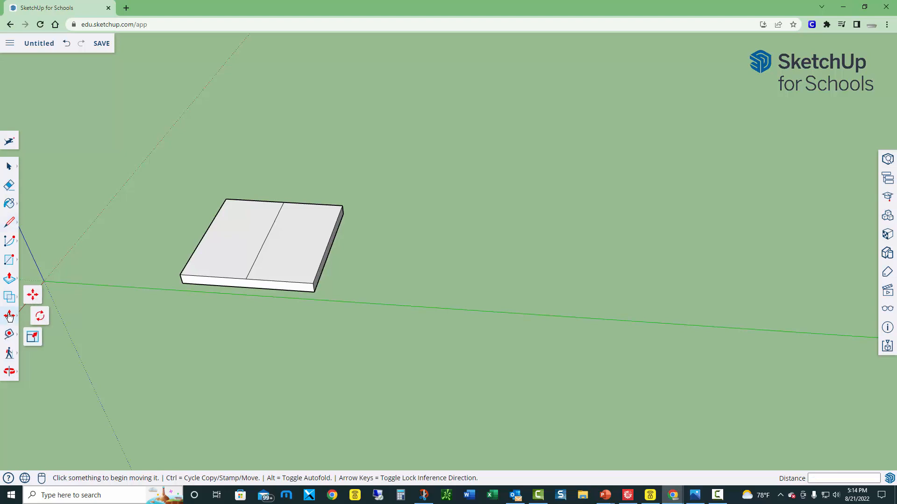
{"action": "left_click", "coordinate": [34, 295]}
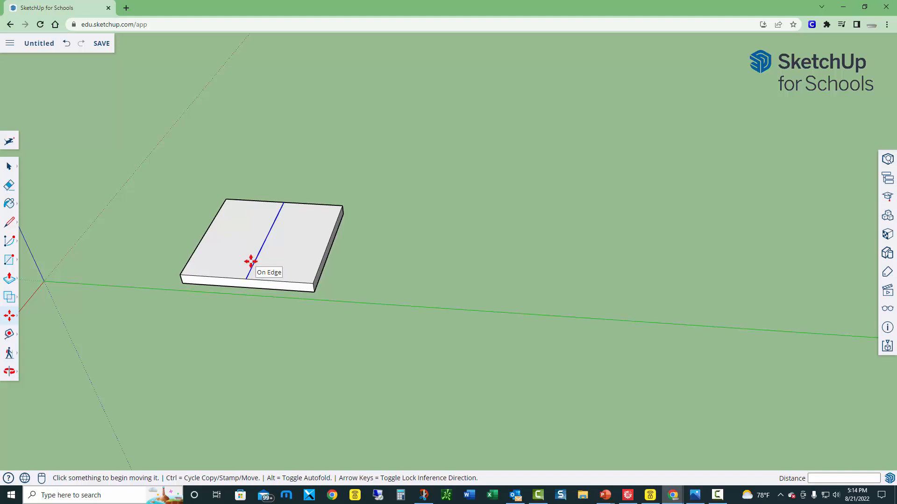
{"action": "left_click", "coordinate": [252, 265]}
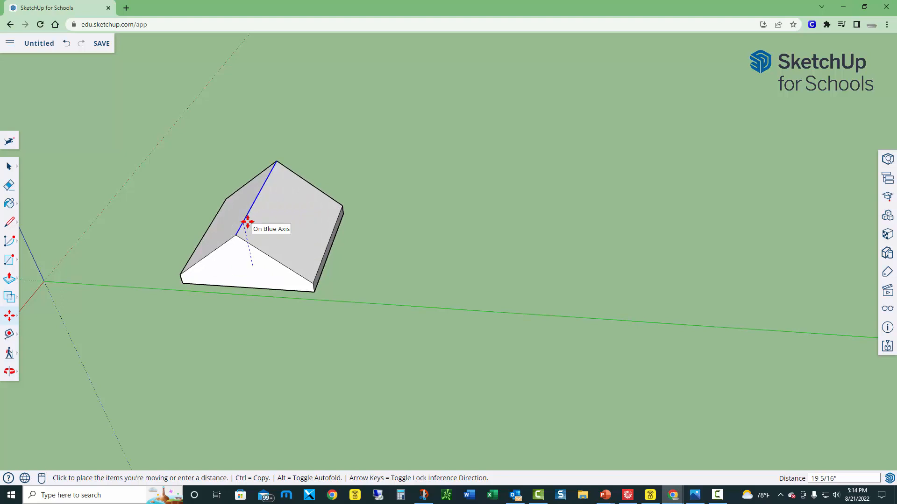
{"action": "left_click", "coordinate": [247, 222]}
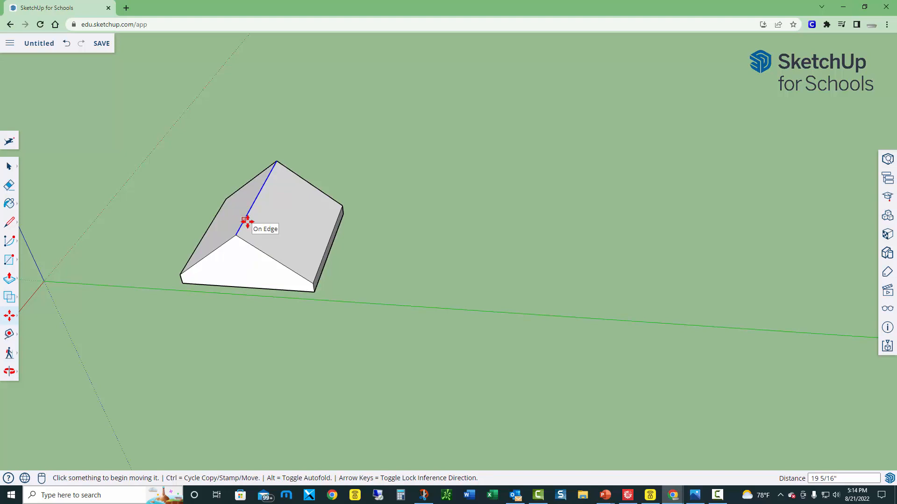
Orbit around the gable roof to examine its shape from the front, the sides and above.
{"action": "left_click", "coordinate": [9, 372]}
{"action": "left_click_drag", "start_coordinate": [101, 358], "coordinate": [182, 329]}
{"action": "left_click_drag", "start_coordinate": [183, 330], "coordinate": [421, 371]}
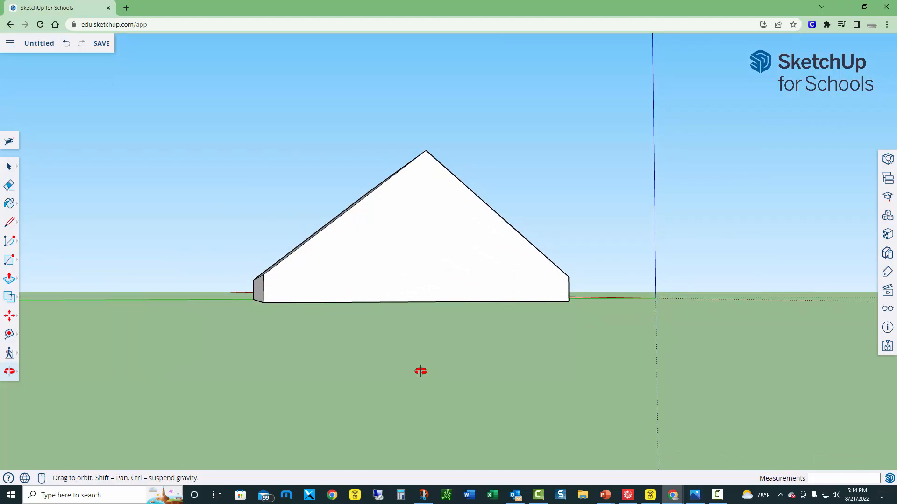
{"action": "left_click_drag", "start_coordinate": [199, 373], "coordinate": [481, 369]}
{"action": "left_click_drag", "start_coordinate": [340, 376], "coordinate": [493, 376]}
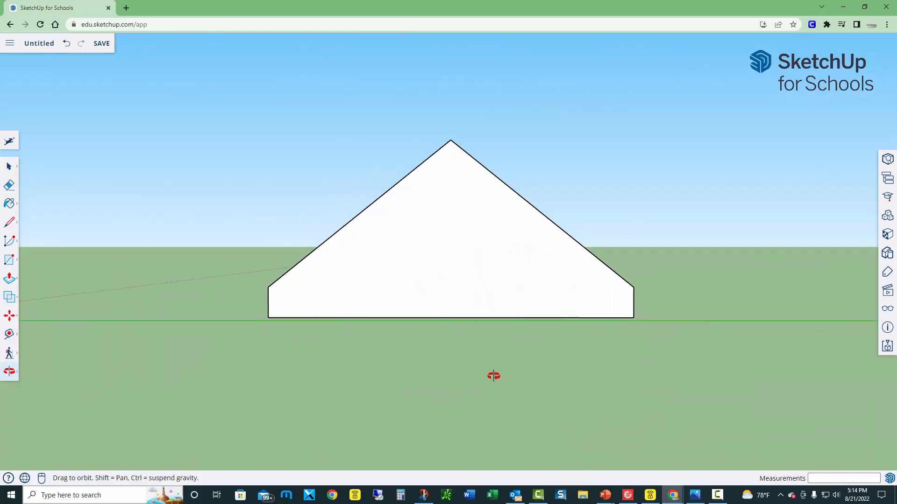
{"action": "left_click_drag", "start_coordinate": [577, 362], "coordinate": [539, 371]}
{"action": "left_click_drag", "start_coordinate": [662, 340], "coordinate": [311, 394]}
{"action": "left_click_drag", "start_coordinate": [623, 369], "coordinate": [394, 353]}
{"action": "left_click_drag", "start_coordinate": [420, 391], "coordinate": [386, 400]}
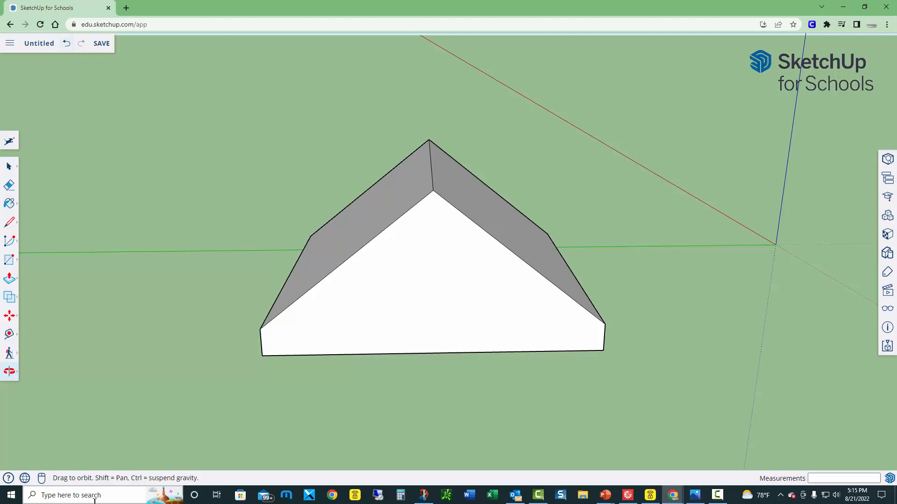
Undo the ridge move and raise the top face's centre line 12" along the blue axis.
{"action": "key", "text": "ctrl+z"}
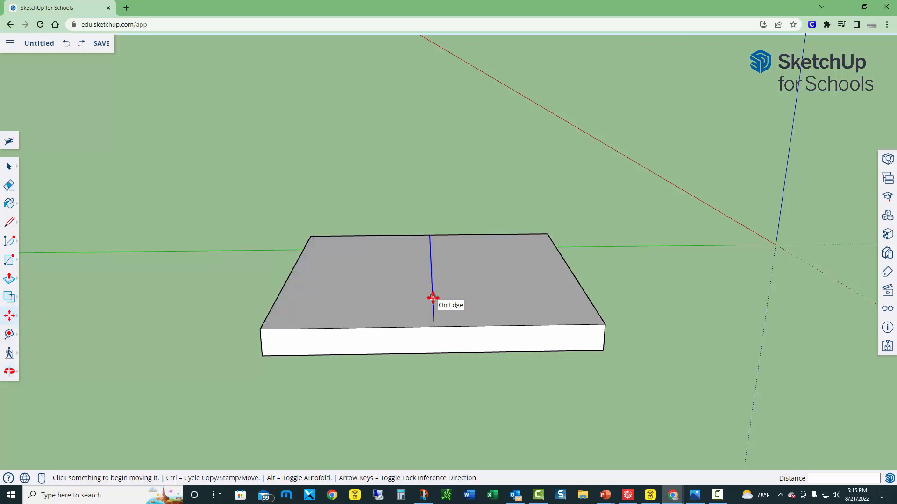
{"action": "left_click", "coordinate": [433, 298]}
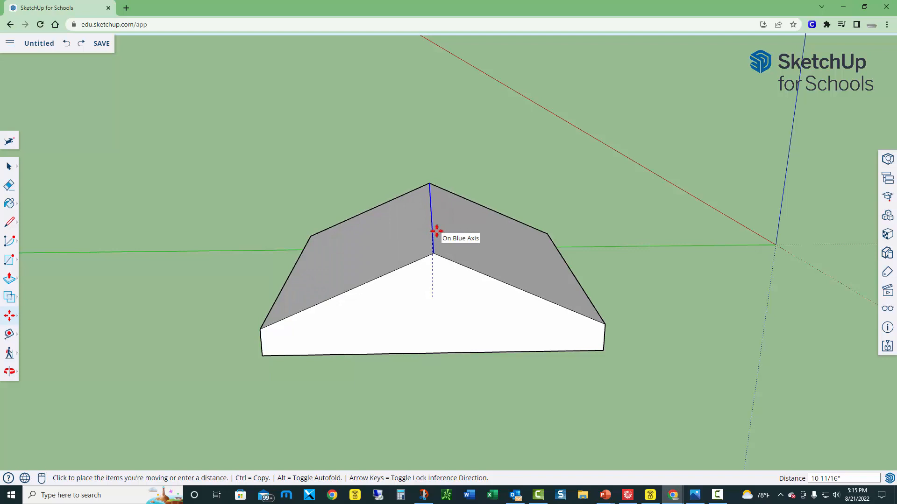
{"action": "left_click", "coordinate": [436, 231]}
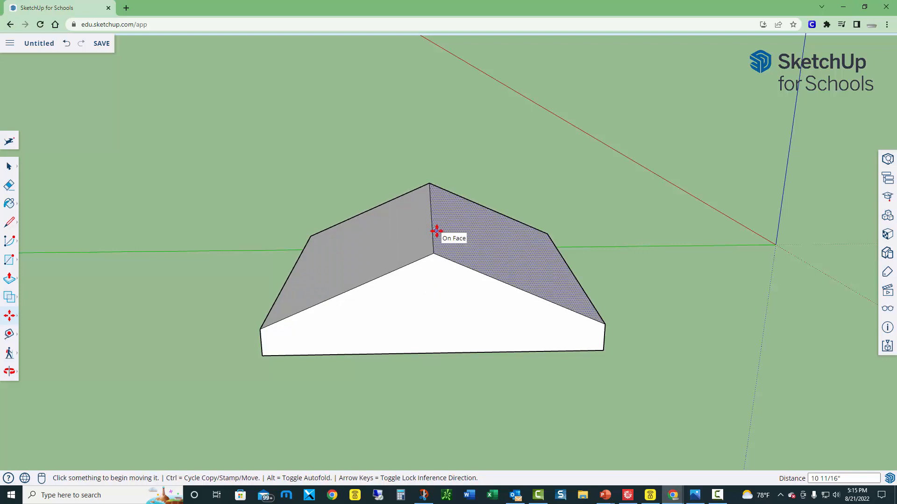
{"action": "type", "text": "12"}
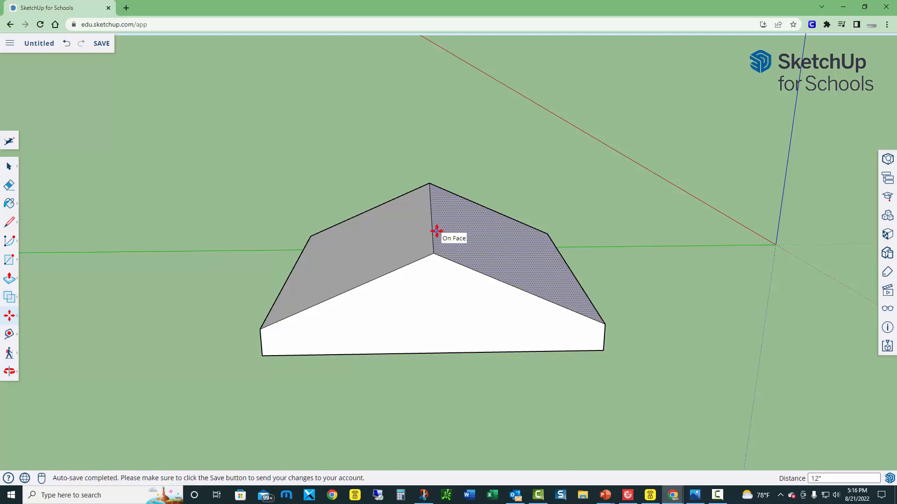
{"action": "key", "text": "Return"}
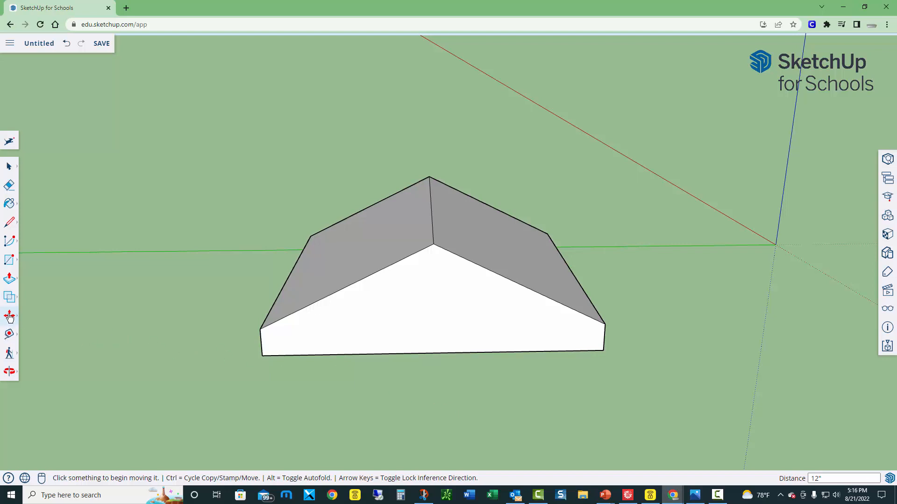
Try moving only the right slope of the ungrouped roof up about 6 3/4", and undo the move.
{"action": "left_click", "coordinate": [492, 242]}
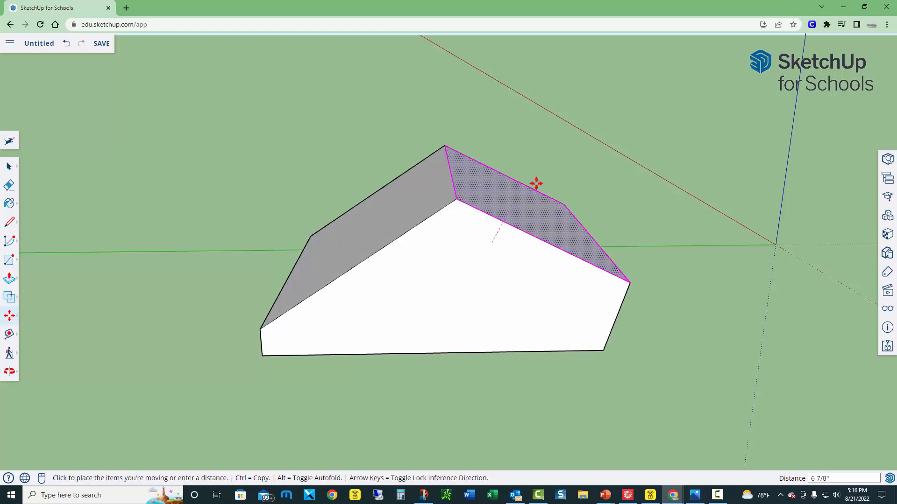
{"action": "left_click", "coordinate": [498, 201]}
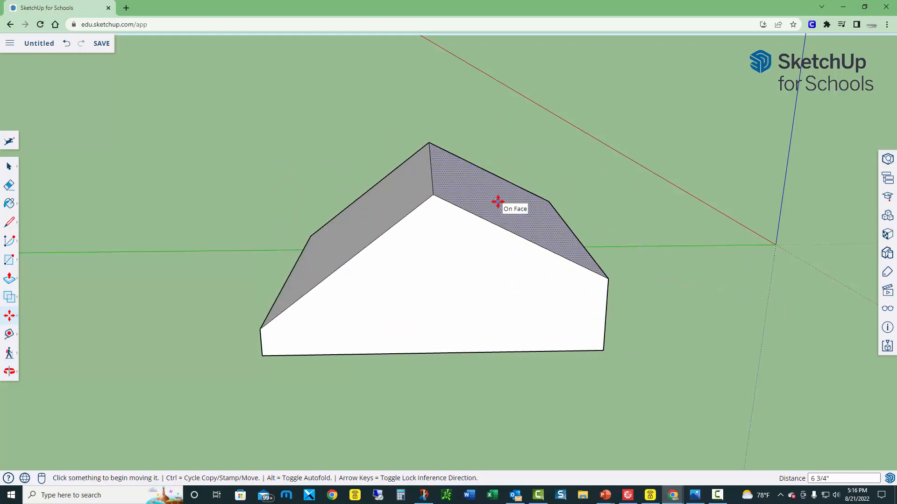
{"action": "key", "text": "ctrl+z"}
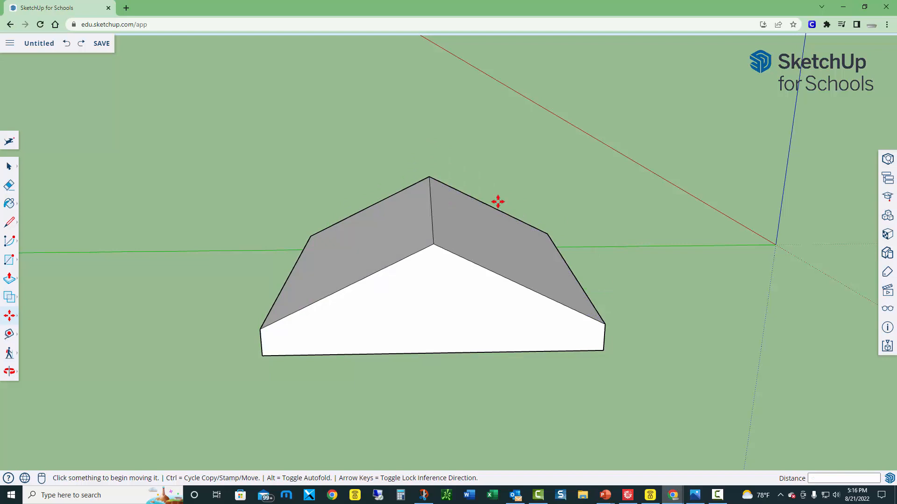
Select all the connected faces and edges of the roof and make them a group.
{"action": "left_click", "coordinate": [11, 168]}
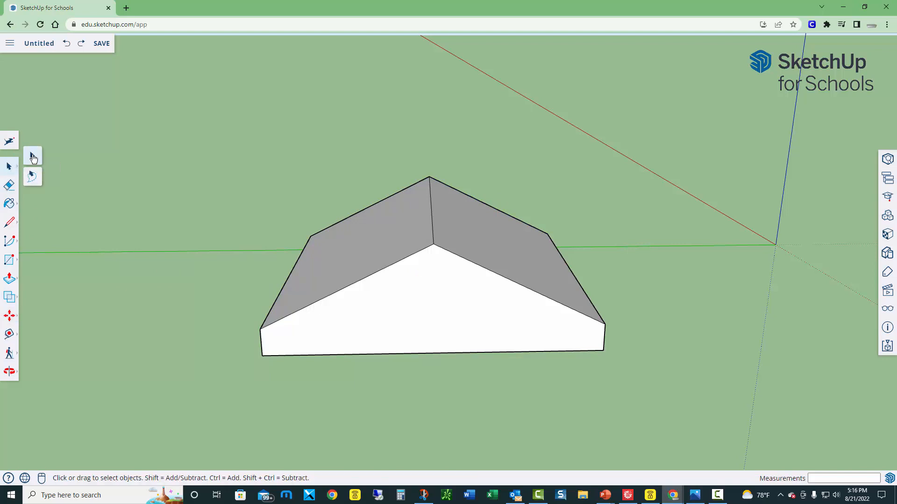
{"action": "left_click", "coordinate": [33, 158]}
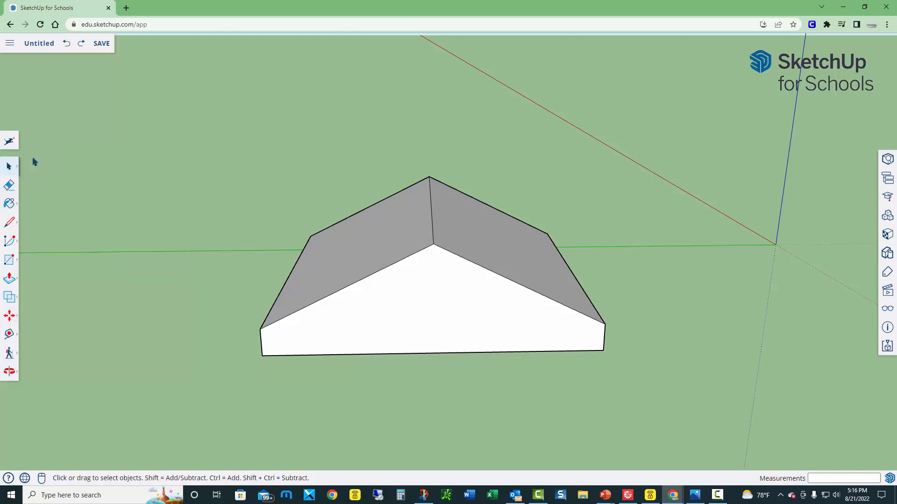
{"action": "triple_click", "coordinate": [467, 244]}
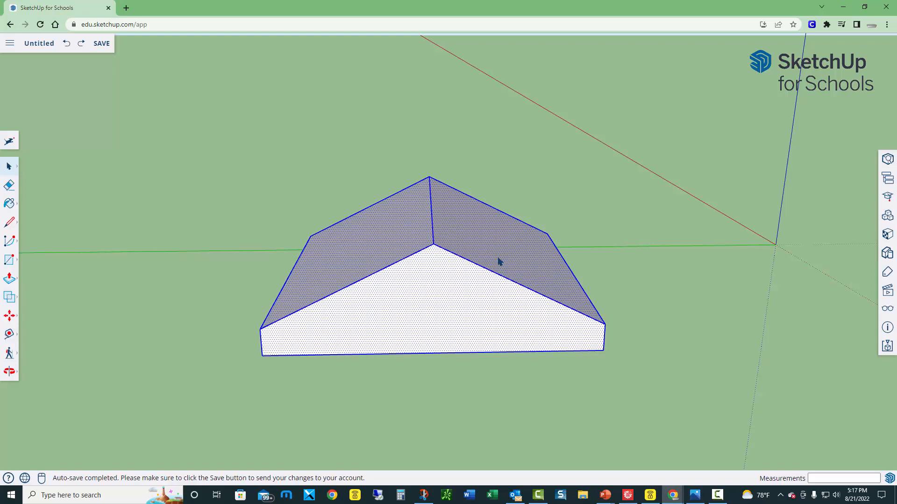
{"action": "right_click", "coordinate": [469, 252]}
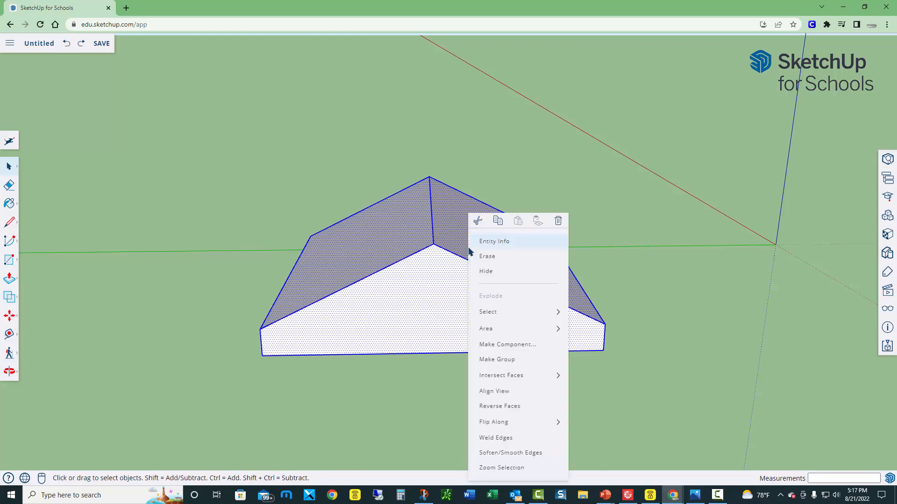
{"action": "left_click", "coordinate": [500, 364]}
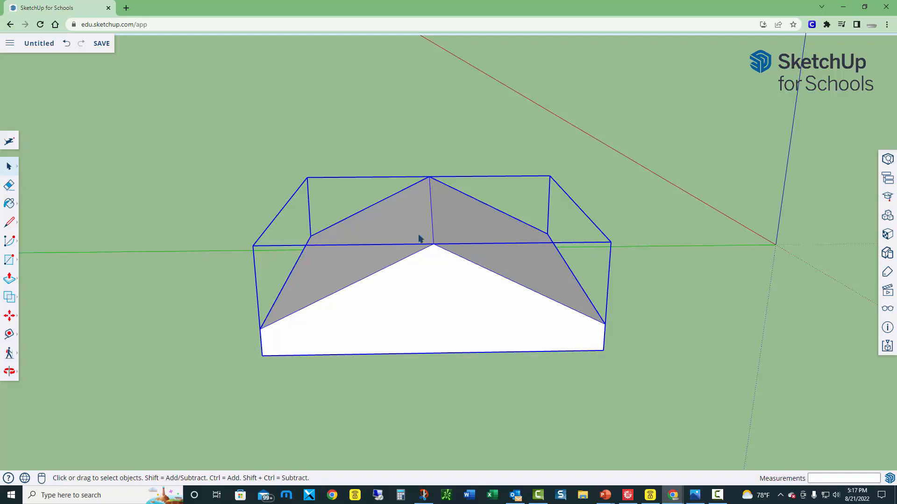
Move the grouped roof straight up along the blue axis with a move distance of 8.
{"action": "left_click", "coordinate": [9, 319]}
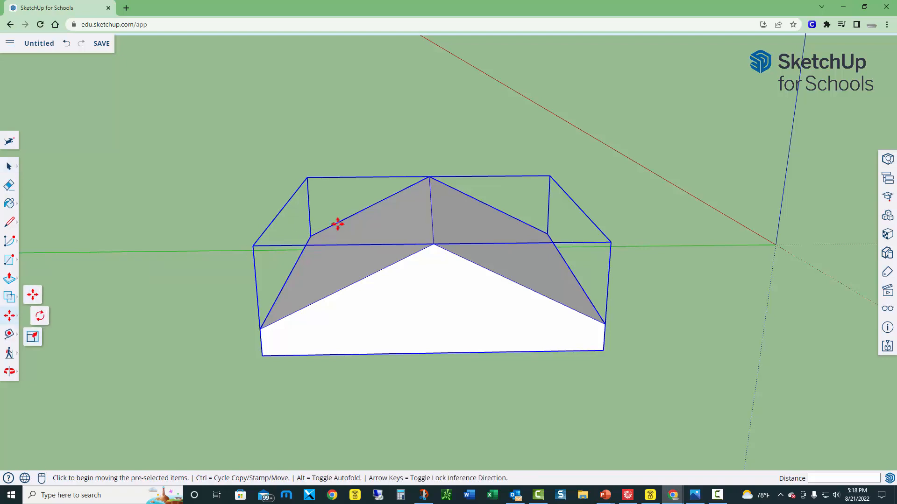
{"action": "left_click", "coordinate": [419, 199]}
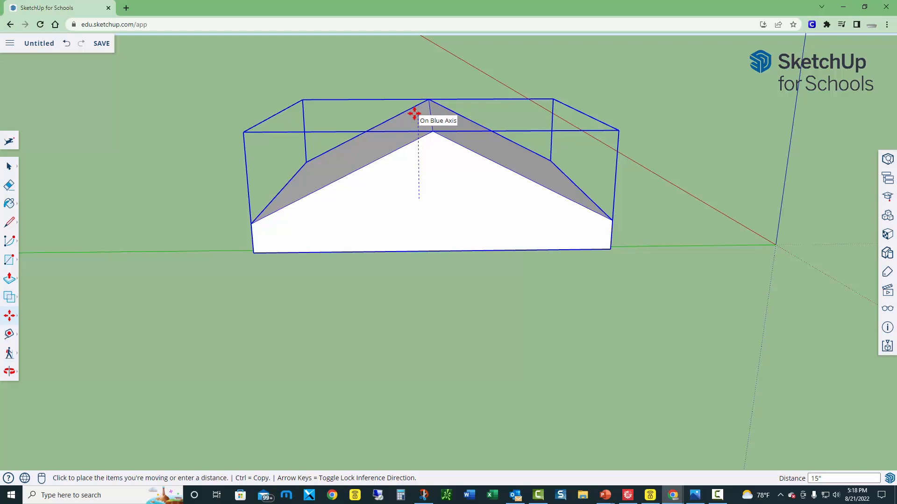
{"action": "left_click", "coordinate": [414, 114]}
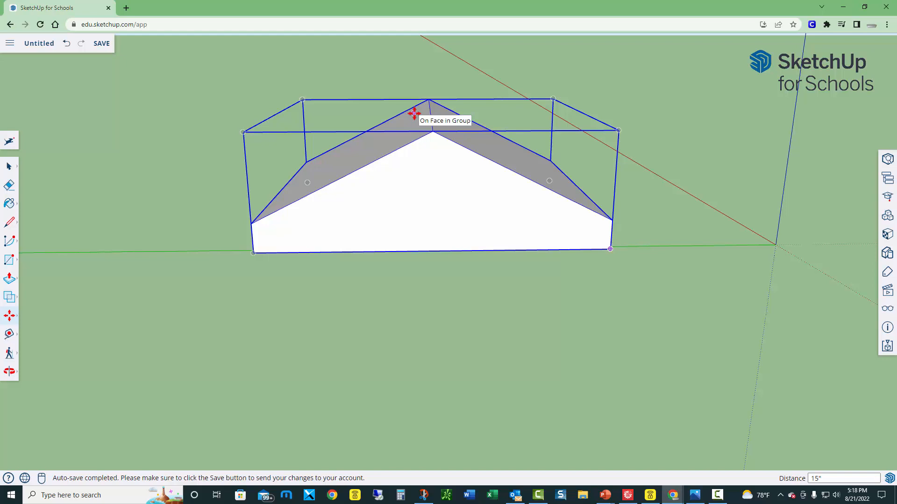
{"action": "type", "text": "8"}
{"action": "key", "text": "Delete"}
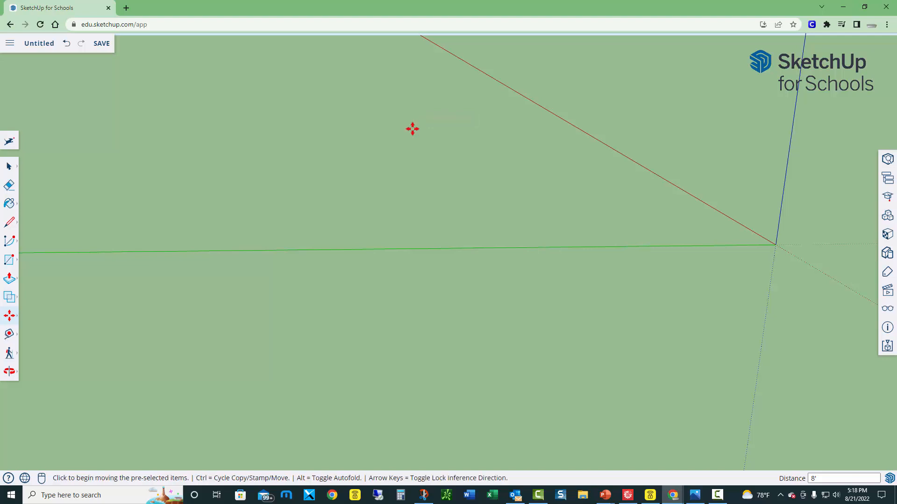
{"action": "left_click", "coordinate": [10, 372]}
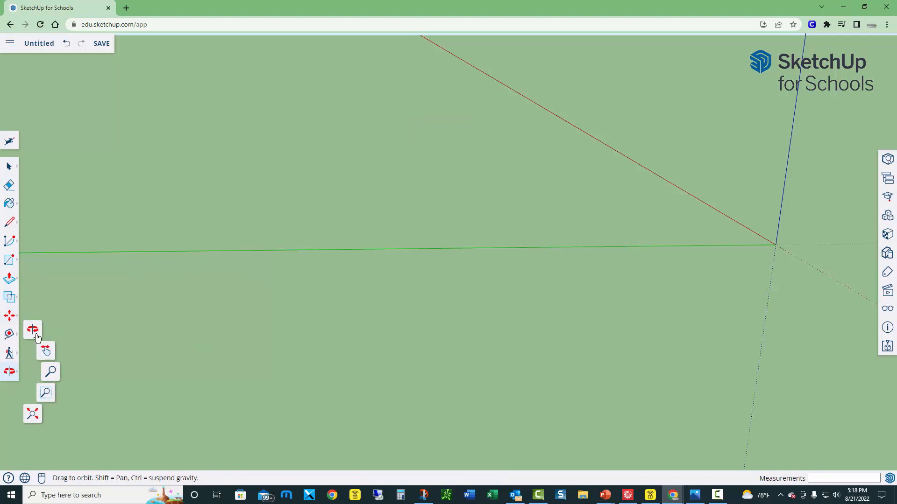
{"action": "left_click_drag", "start_coordinate": [312, 338], "coordinate": [396, 335]}
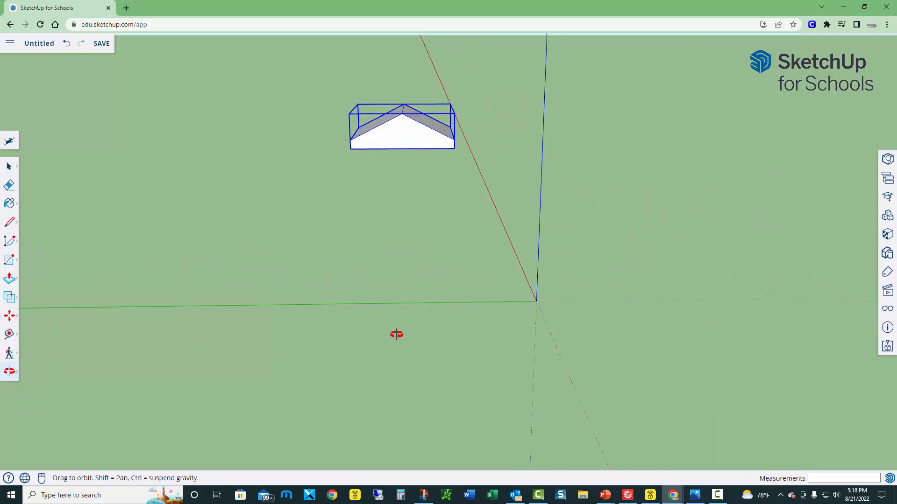